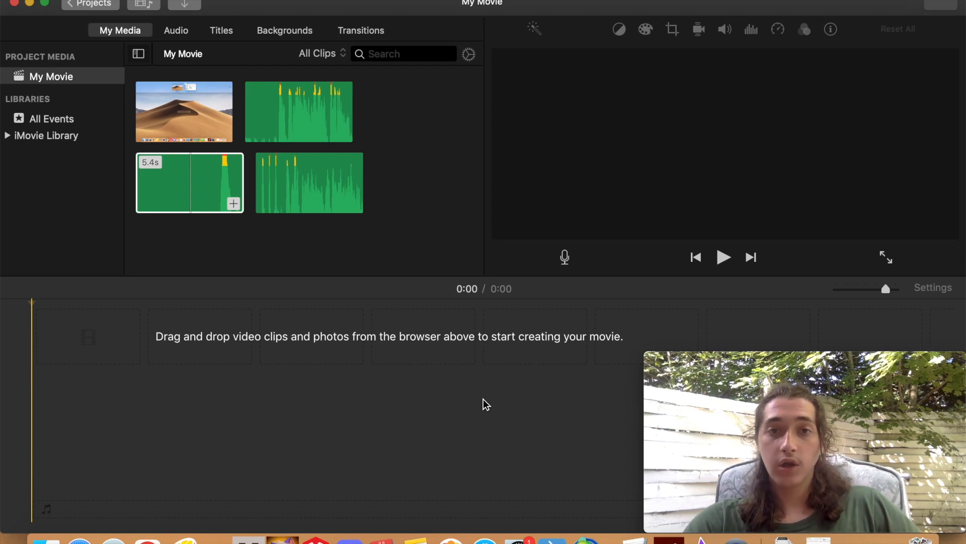
# Add the 1.4-minute desert-wallpaper screen recording to the empty timeline and detach its audio.
pyautogui.click(192, 163)
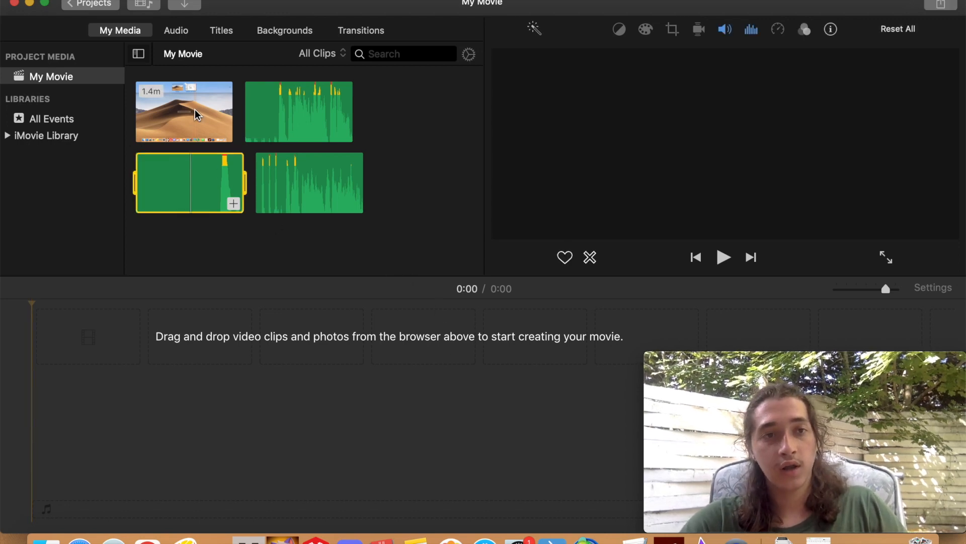
pyautogui.moveTo(192, 117); pyautogui.dragTo(82, 367)
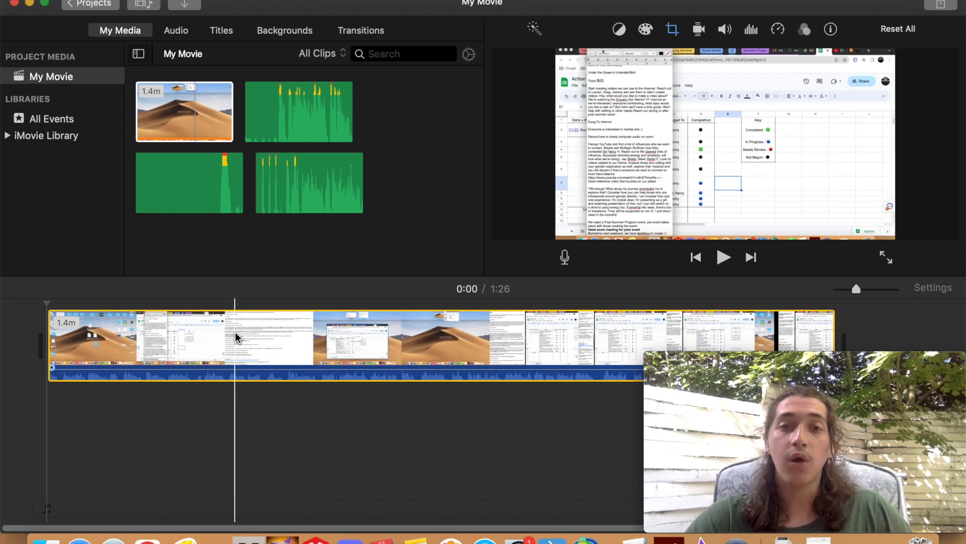
pyautogui.click(250, 334)
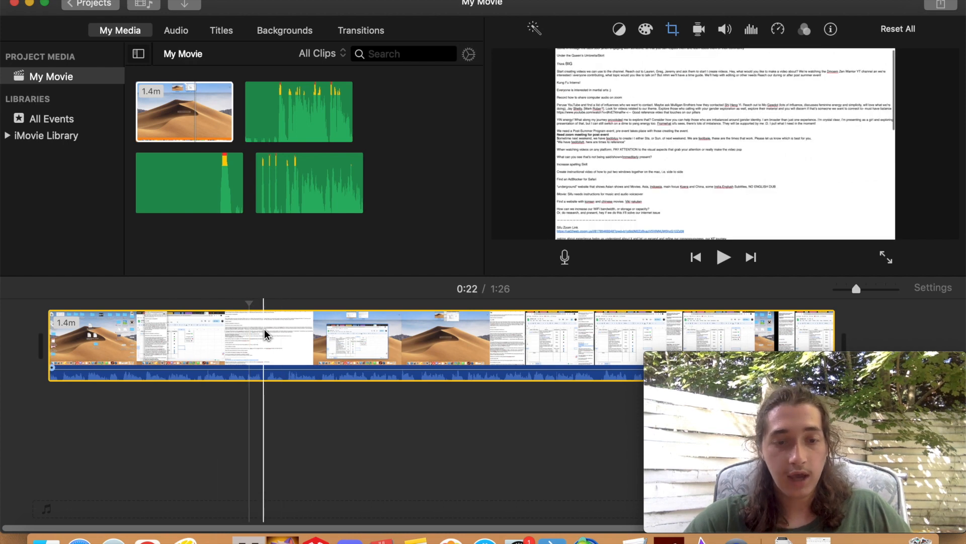
pyautogui.rightClick(264, 329)
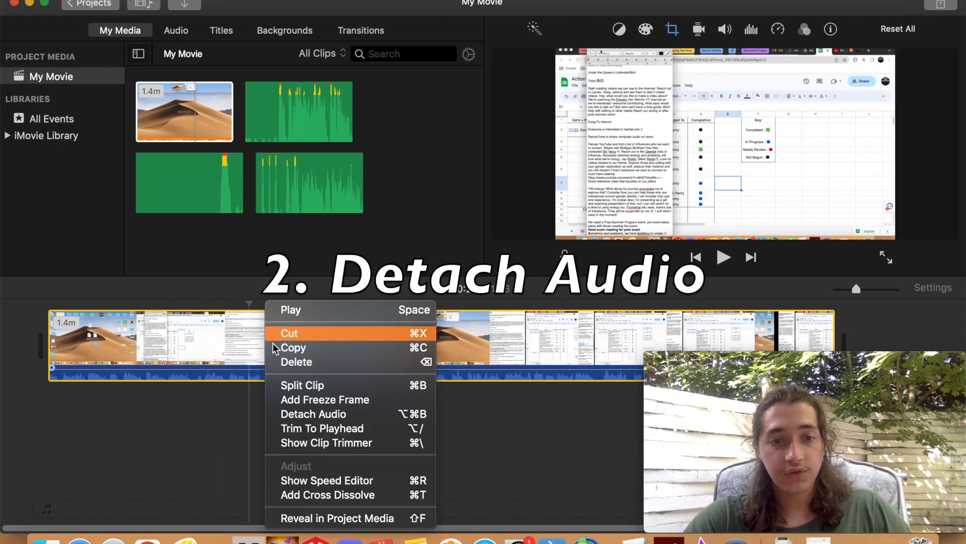
pyautogui.click(298, 412)
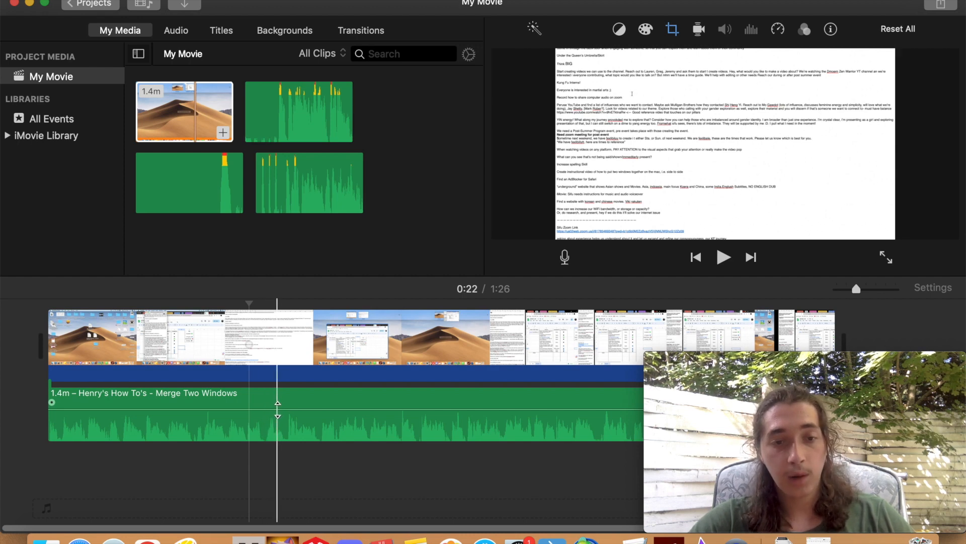
# Try out the detached audio clip's volume by raising it to 400% and then lowering it.
pyautogui.click(277, 413)
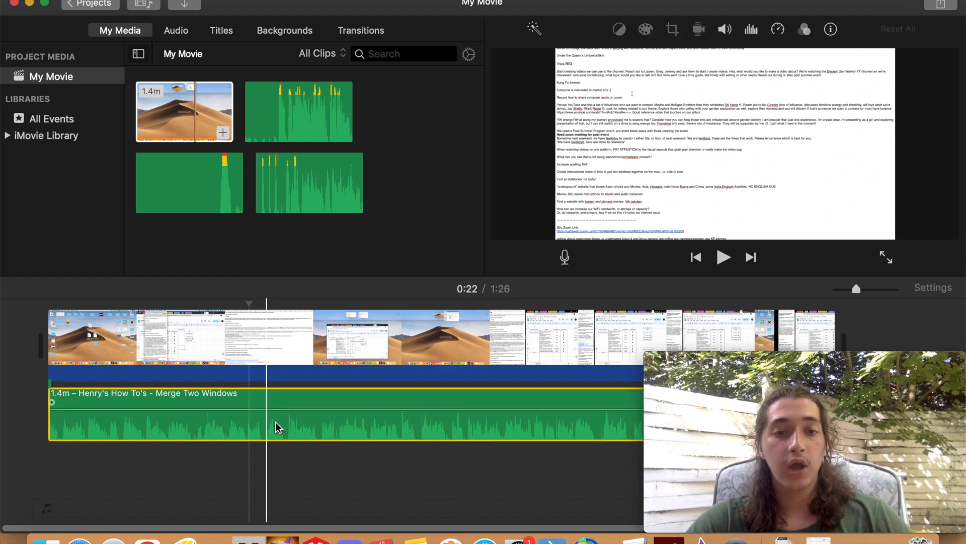
pyautogui.moveTo(278, 410)
pyautogui.mouseDown()
pyautogui.moveTo(274, 424)
pyautogui.moveTo(272, 408)
pyautogui.mouseUp()
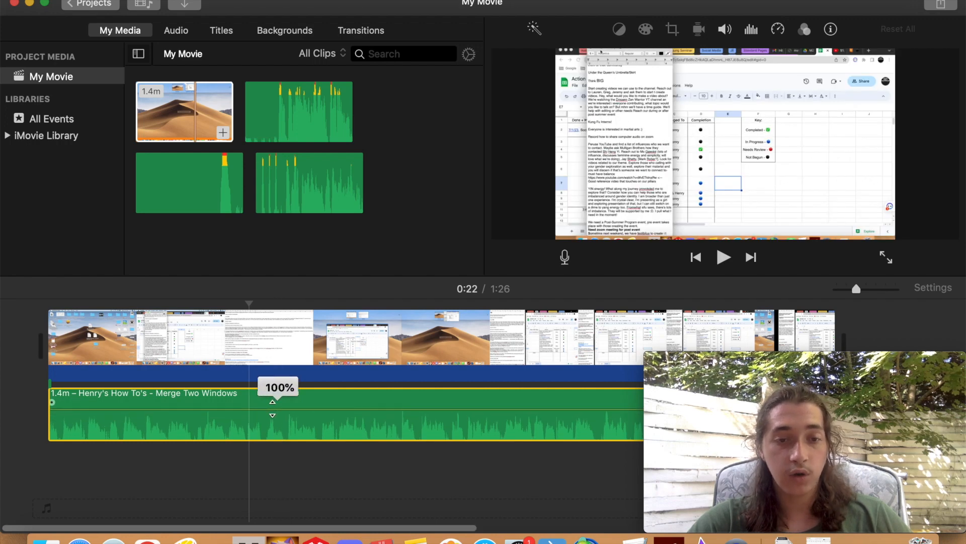
pyautogui.moveTo(273, 408); pyautogui.dragTo(279, 359)
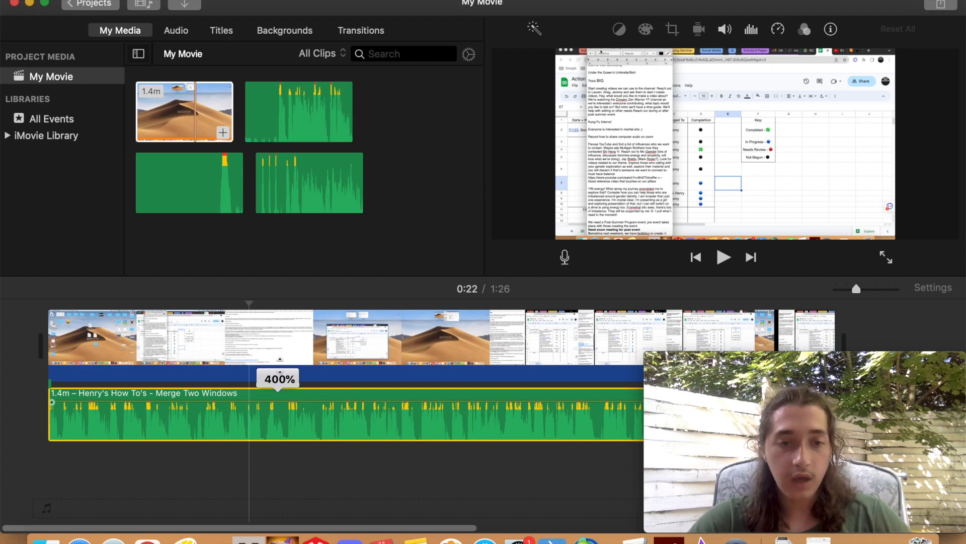
pyautogui.moveTo(279, 399); pyautogui.dragTo(279, 415)
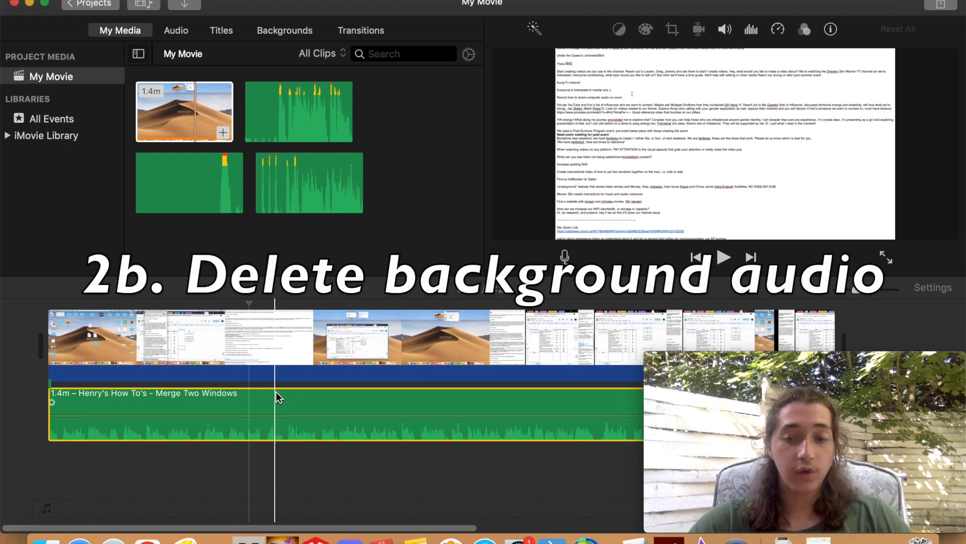
# Delete the detached background audio clip and return the playhead to the start of the movie.
pyautogui.press('Delete')
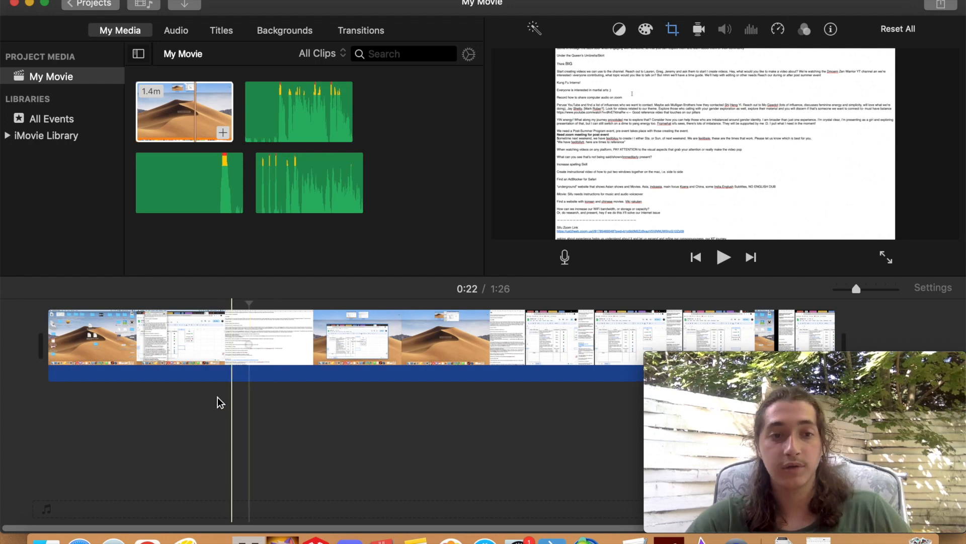
pyautogui.click(50, 406)
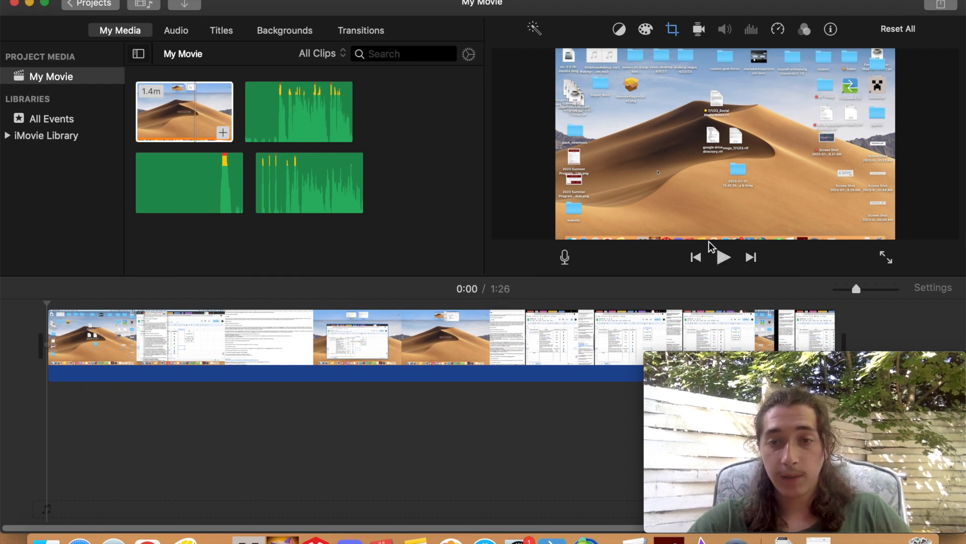
# Open the voiceover recording controls and review the input sources offered in the recording settings.
pyautogui.click(564, 257)
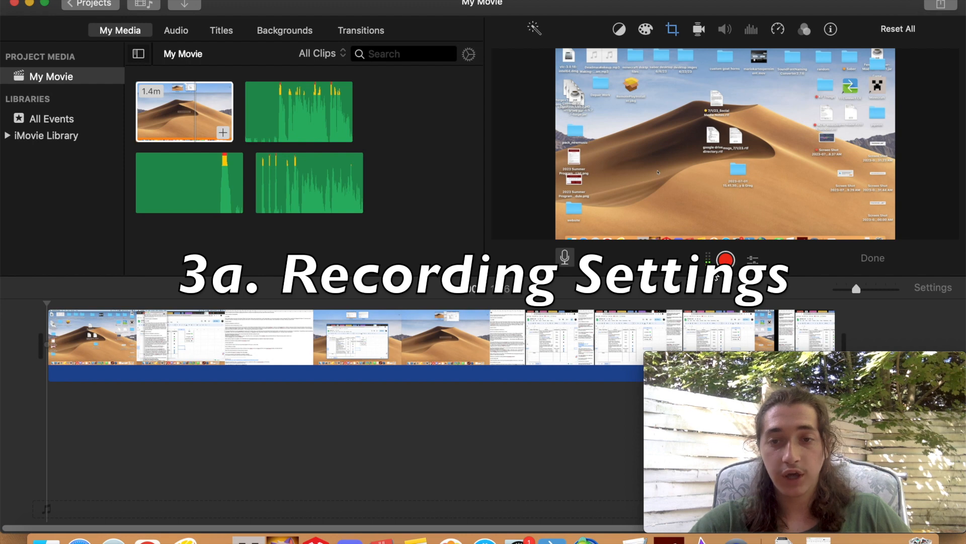
pyautogui.click(755, 262)
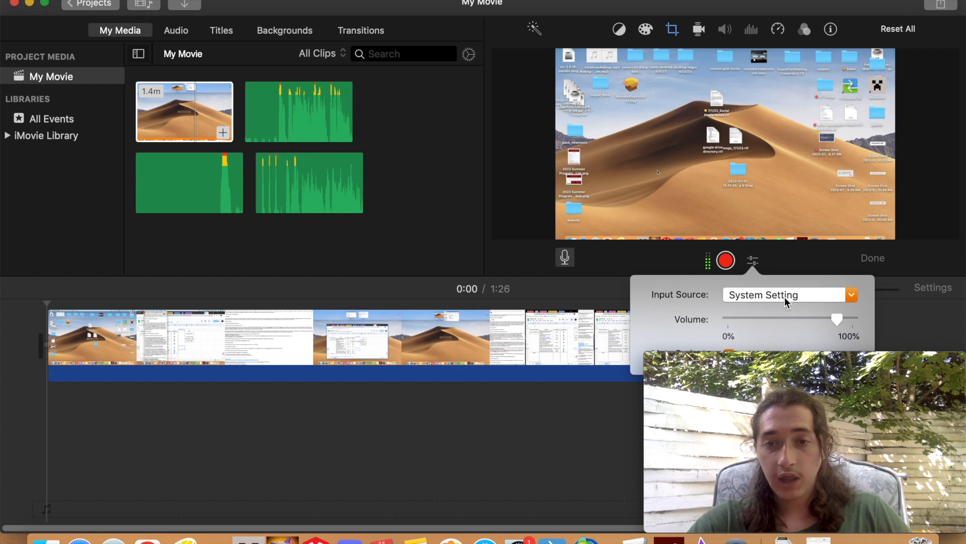
pyautogui.click(852, 296)
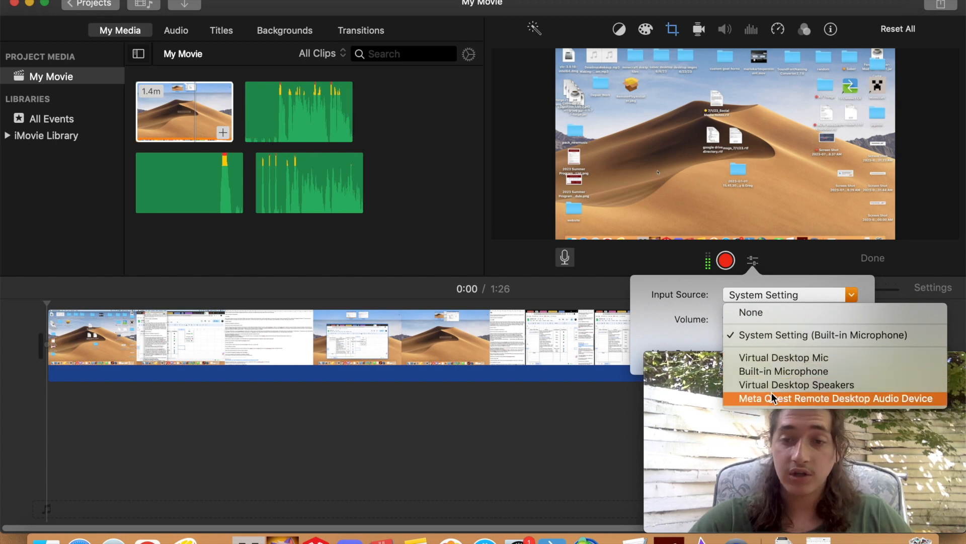
pyautogui.click(717, 349)
pyautogui.moveTo(717, 349); pyautogui.dragTo(717, 365)
pyautogui.click(574, 396)
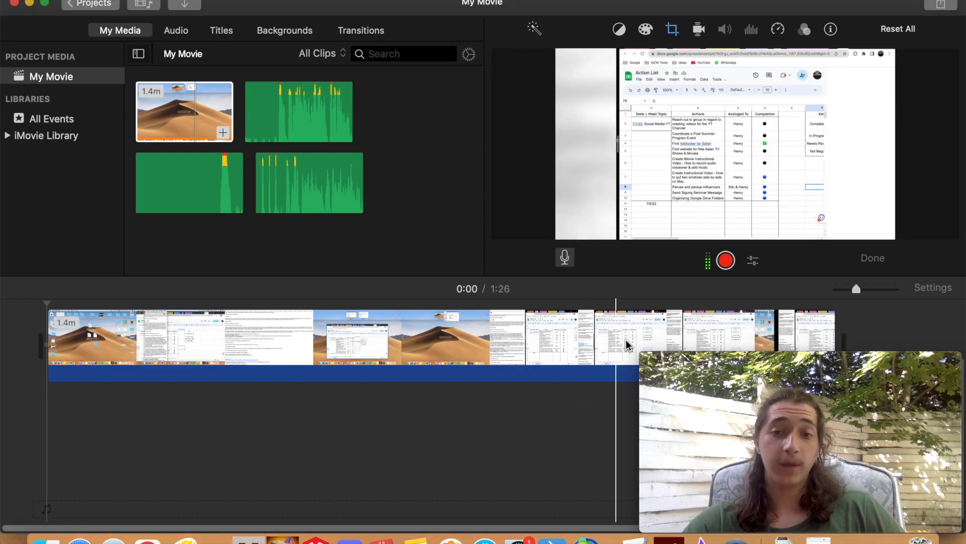
# Record a voiceover of about 6 seconds from the very start of the movie.
pyautogui.click(46, 411)
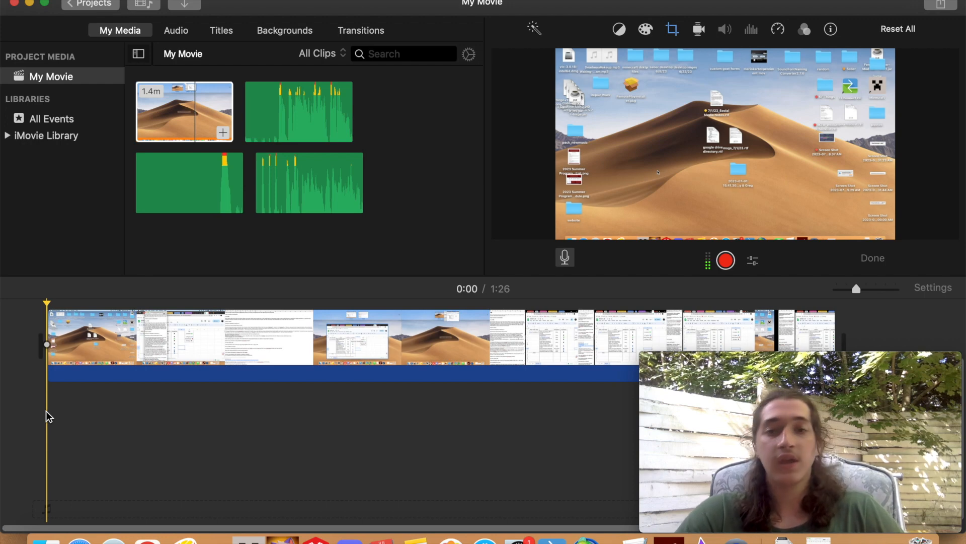
pyautogui.click(726, 260)
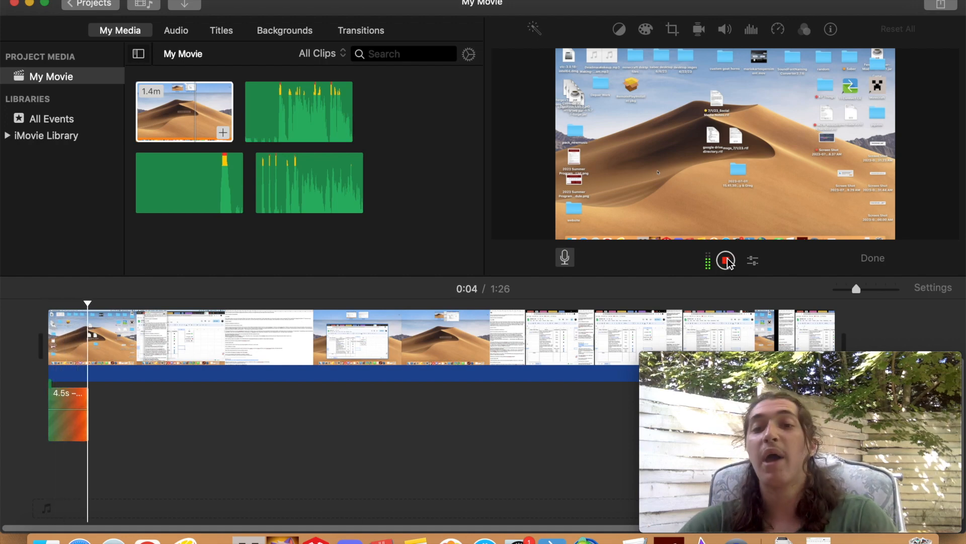
pyautogui.click(725, 260)
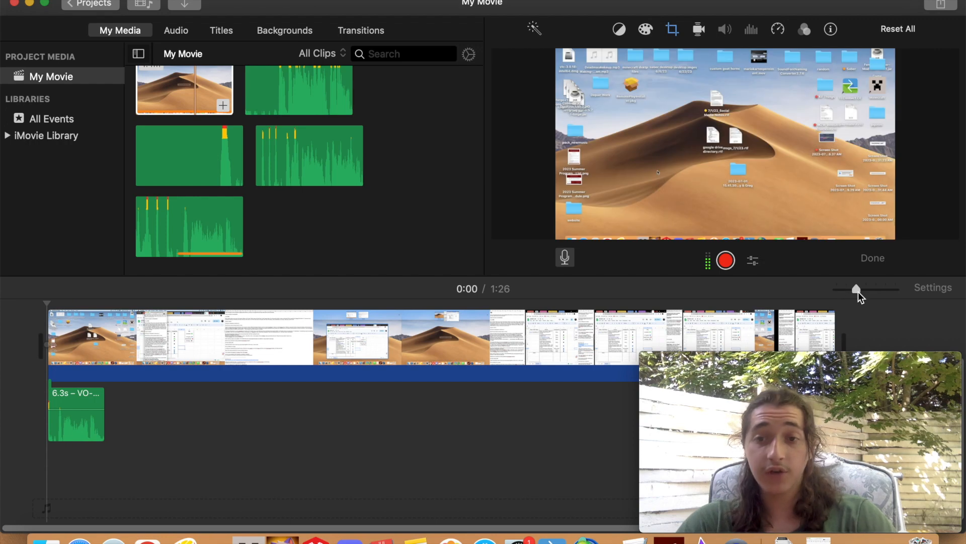
# Split off and delete the silent first 0.6 s of the voiceover, and move the remaining clip to the movie's start.
pyautogui.moveTo(862, 288); pyautogui.dragTo(894, 290)
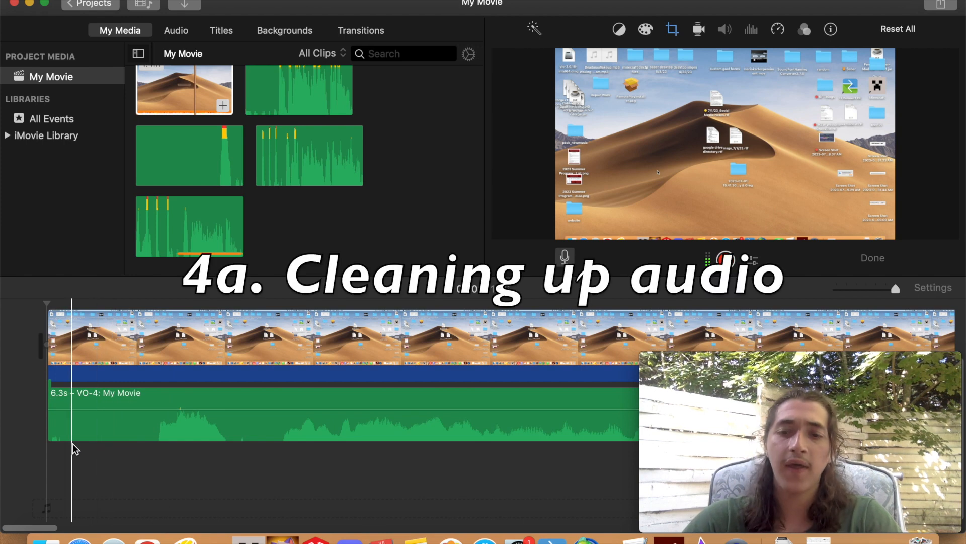
pyautogui.press('space')
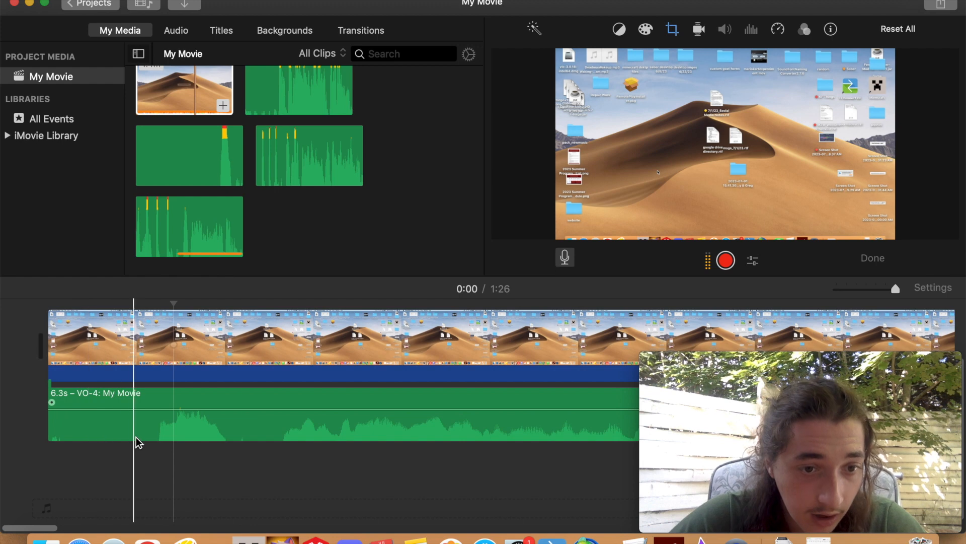
pyautogui.click(156, 436)
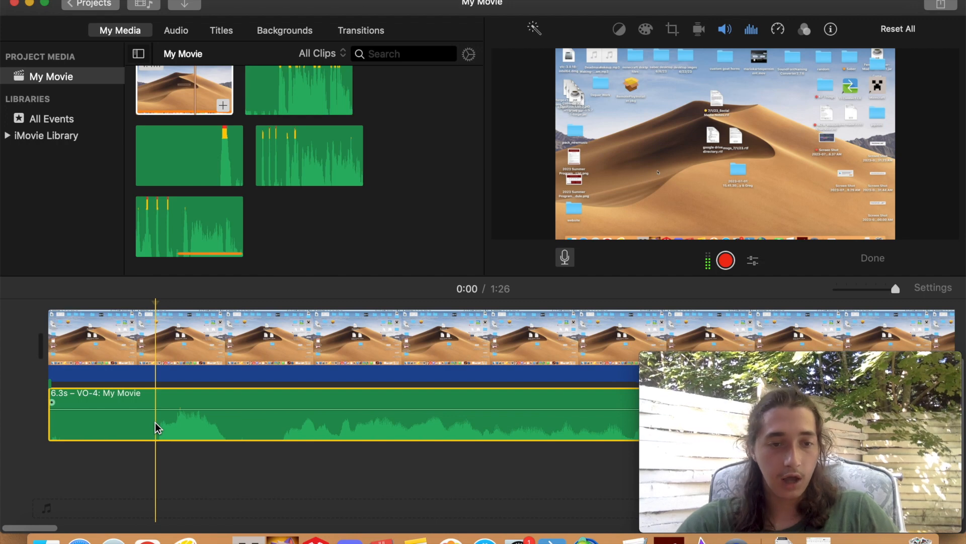
pyautogui.rightClick(155, 427)
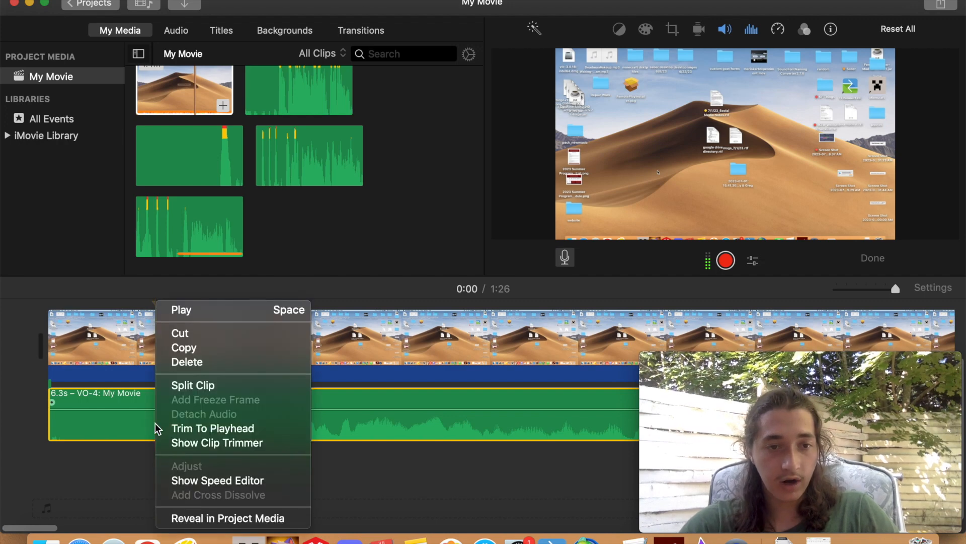
pyautogui.click(176, 385)
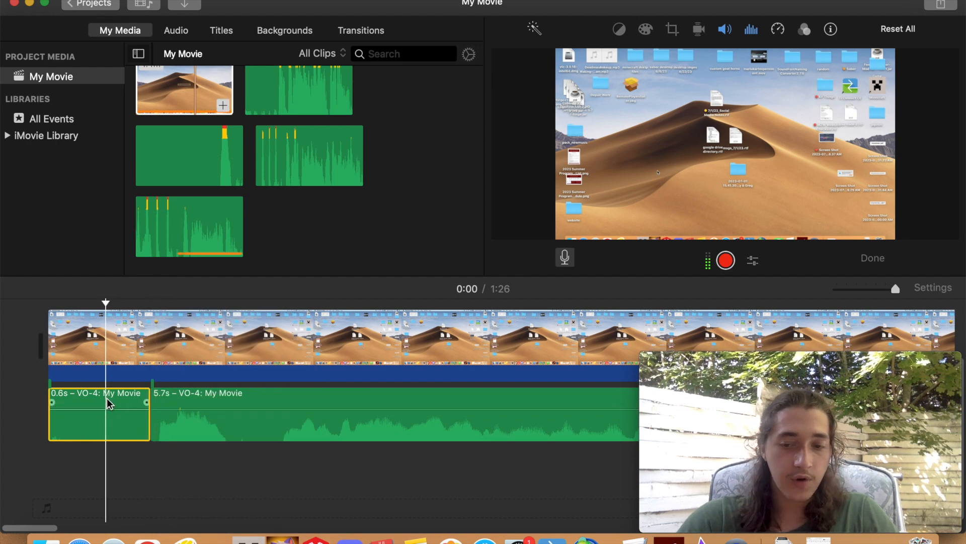
pyautogui.press('Delete')
pyautogui.moveTo(209, 395); pyautogui.dragTo(81, 385)
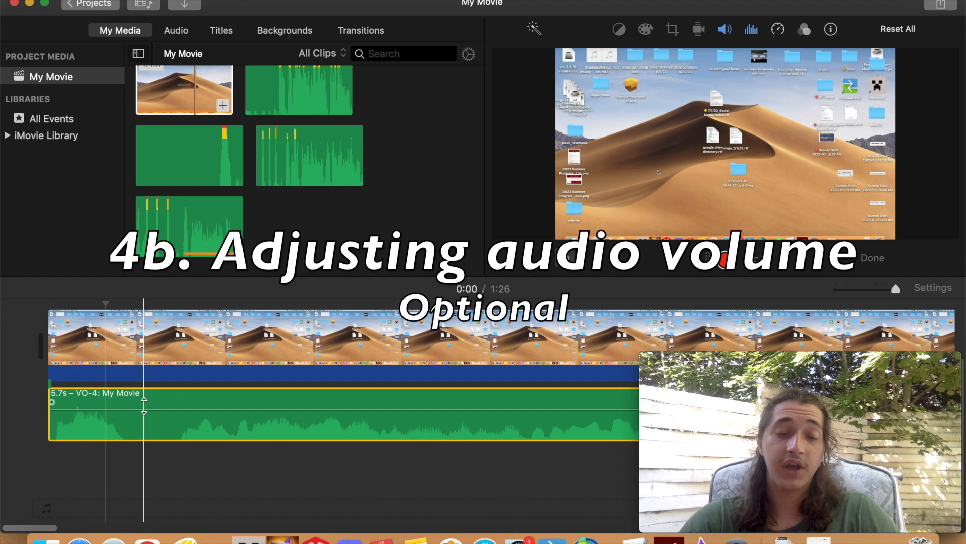
# Slightly adjust the voiceover clip's volume and play it back from the start of the movie.
pyautogui.moveTo(140, 408)
pyautogui.mouseDown()
pyautogui.moveTo(137, 400)
pyautogui.moveTo(140, 428)
pyautogui.moveTo(137, 402)
pyautogui.mouseUp()
pyautogui.click(51, 453)
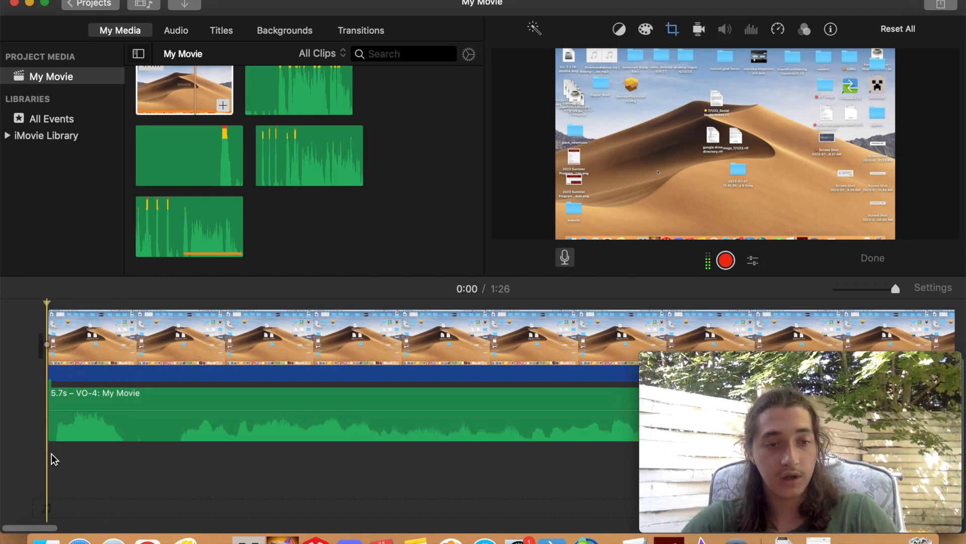
pyautogui.press('space')
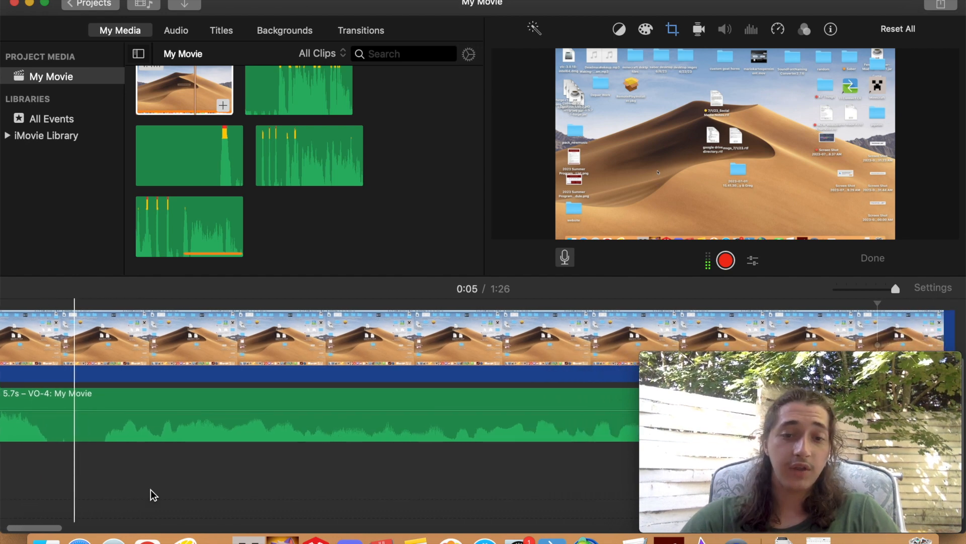
pyautogui.hscroll(5, 150, 489)
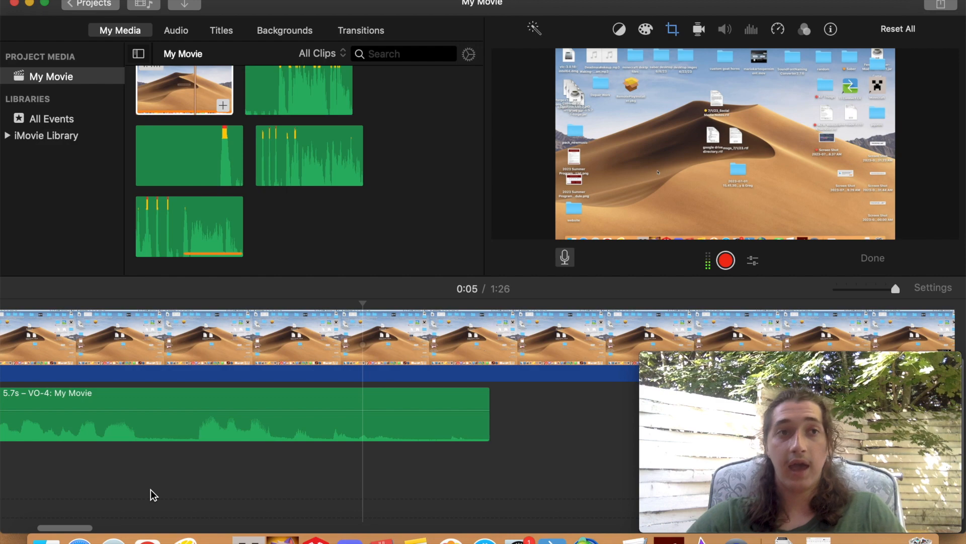
# Split the voiceover where its first spoken sound ends, about 0.5 s in.
pyautogui.hscroll(-6, 179, 464)
pyautogui.hscroll(-3, 179, 464)
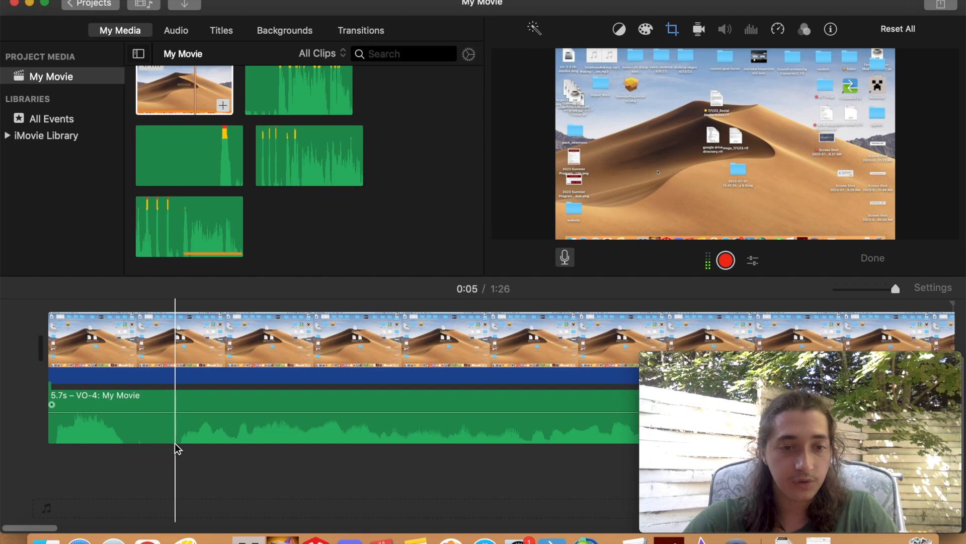
pyautogui.click(133, 435)
pyautogui.rightClick(133, 436)
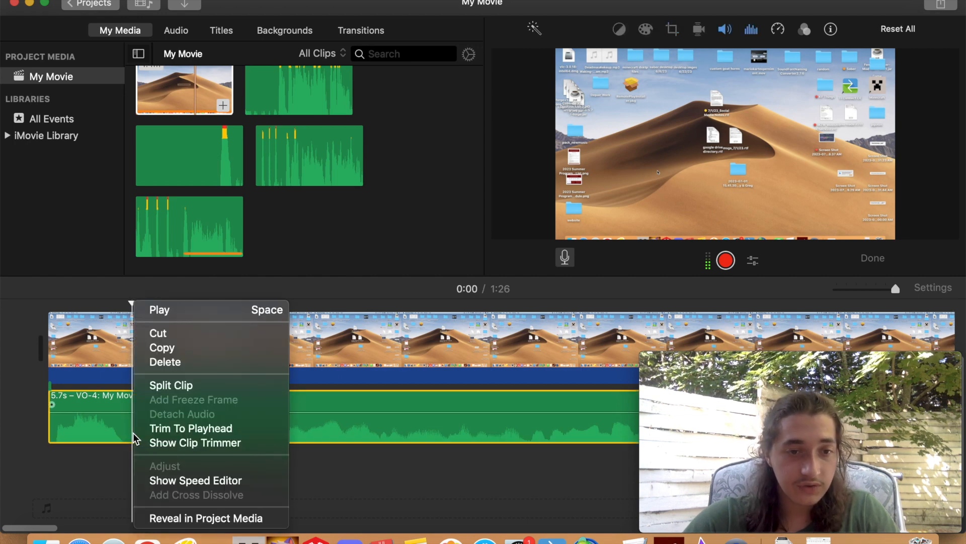
pyautogui.click(148, 388)
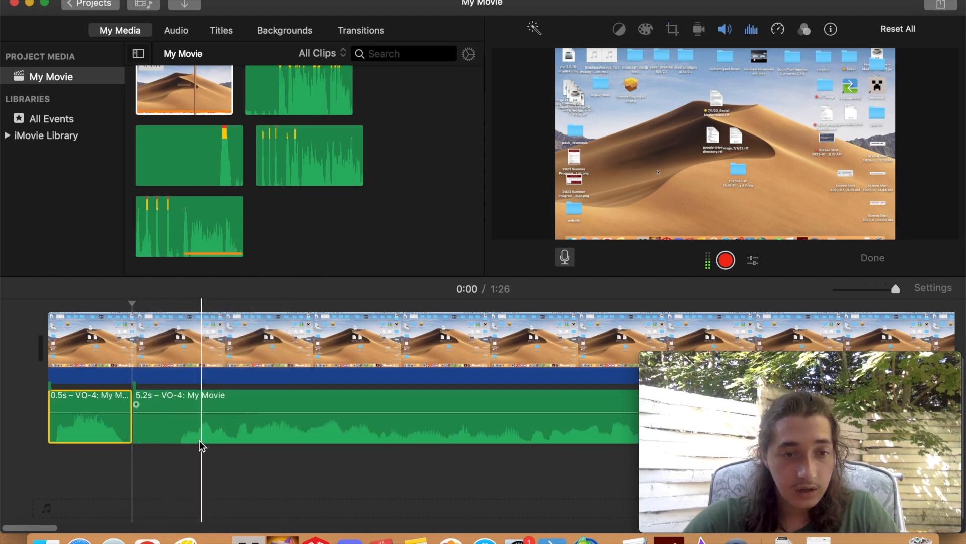
# Split the second voiceover clip just before speech resumes and delete the silent 0.2 s piece.
pyautogui.click(176, 435)
pyautogui.rightClick(176, 436)
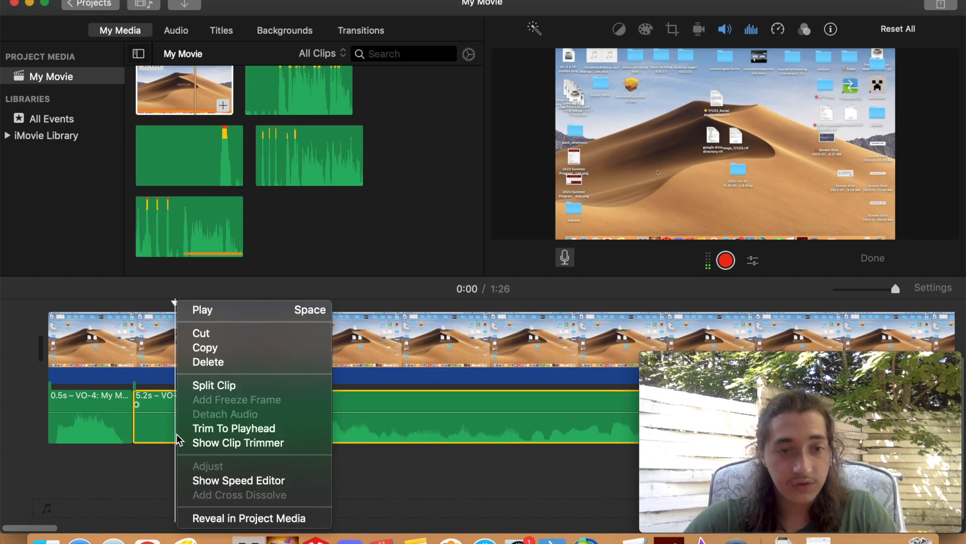
pyautogui.click(152, 402)
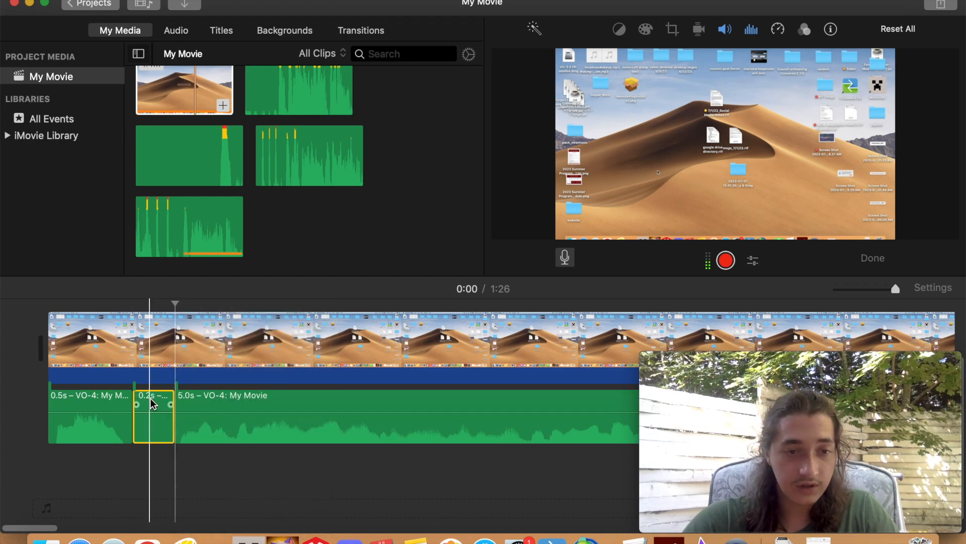
pyautogui.press('Delete')
# Reorder the voiceover so the 5.0 s clip starts the movie and the 0.5 s clip follows directly behind it.
pyautogui.moveTo(84, 400); pyautogui.dragTo(279, 460)
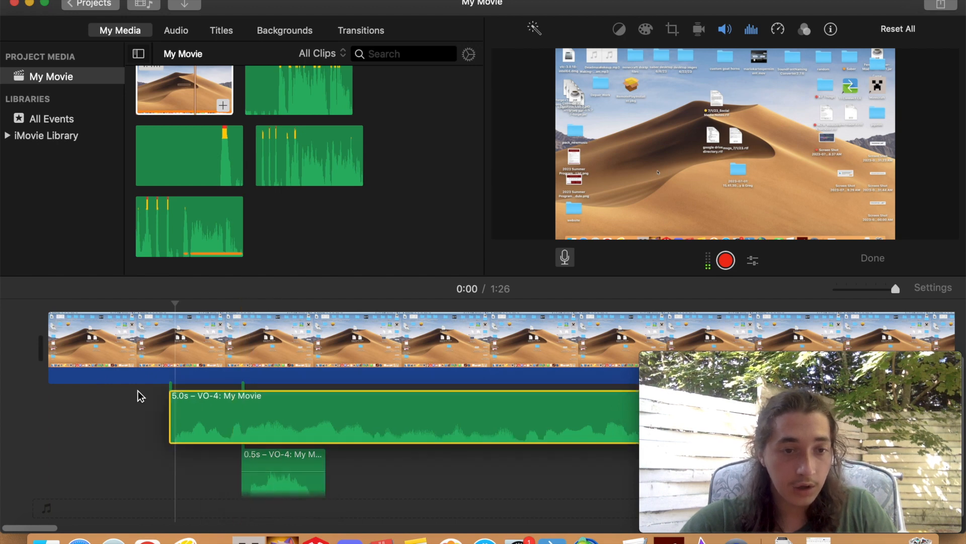
pyautogui.moveTo(181, 398); pyautogui.dragTo(92, 396)
pyautogui.hscroll(3, 352, 443)
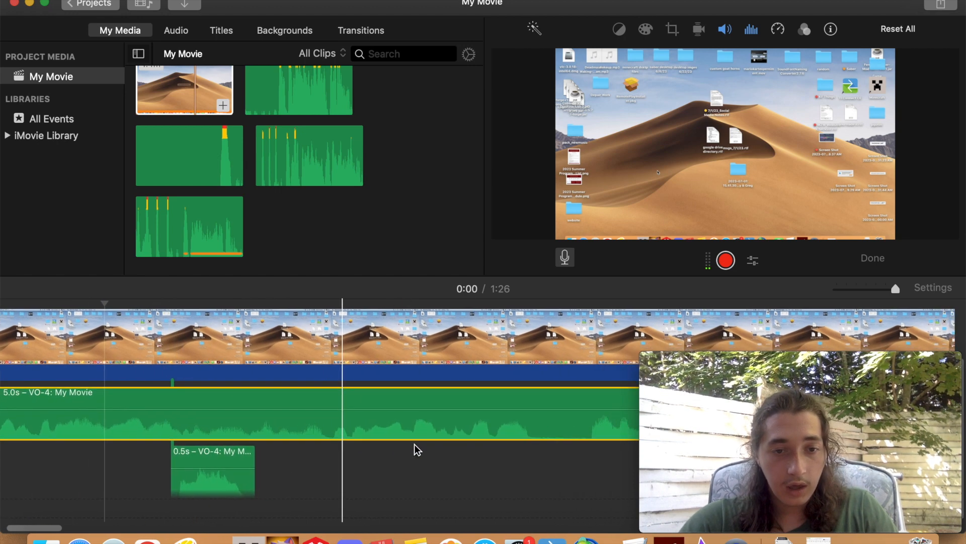
pyautogui.hscroll(8, 415, 444)
pyautogui.moveTo(32, 455); pyautogui.dragTo(475, 449)
pyautogui.hscroll(8, 475, 448)
pyautogui.moveTo(200, 459); pyautogui.dragTo(463, 400)
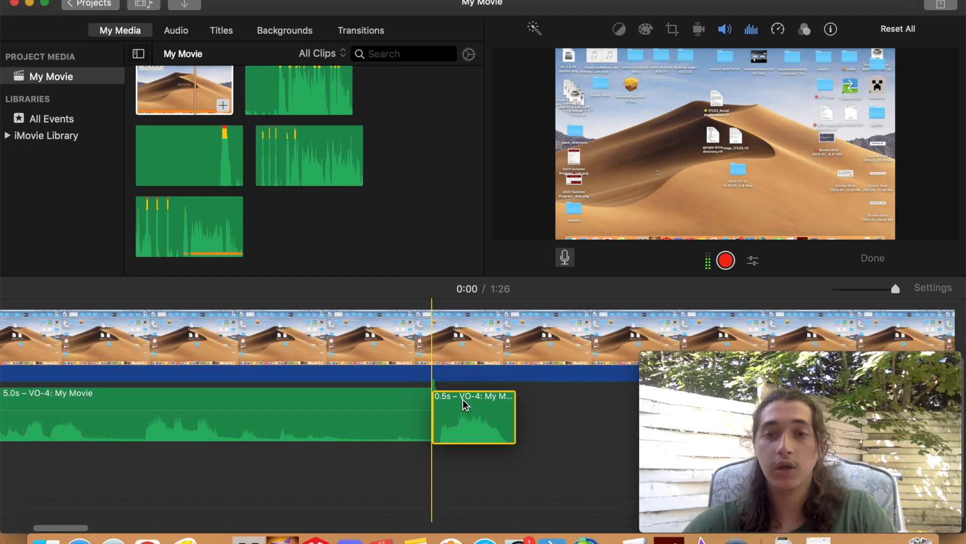
pyautogui.moveTo(463, 400); pyautogui.dragTo(463, 399)
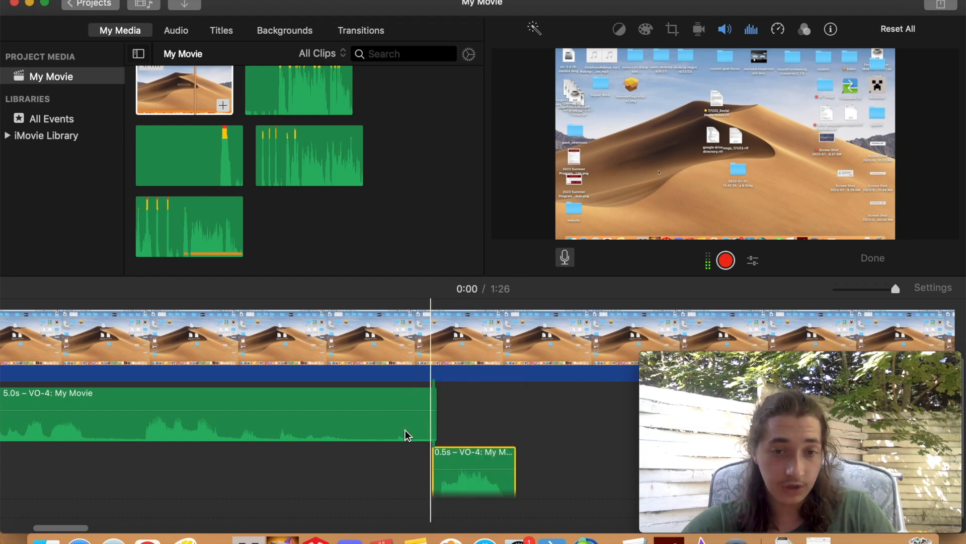
pyautogui.moveTo(458, 448); pyautogui.dragTo(466, 414)
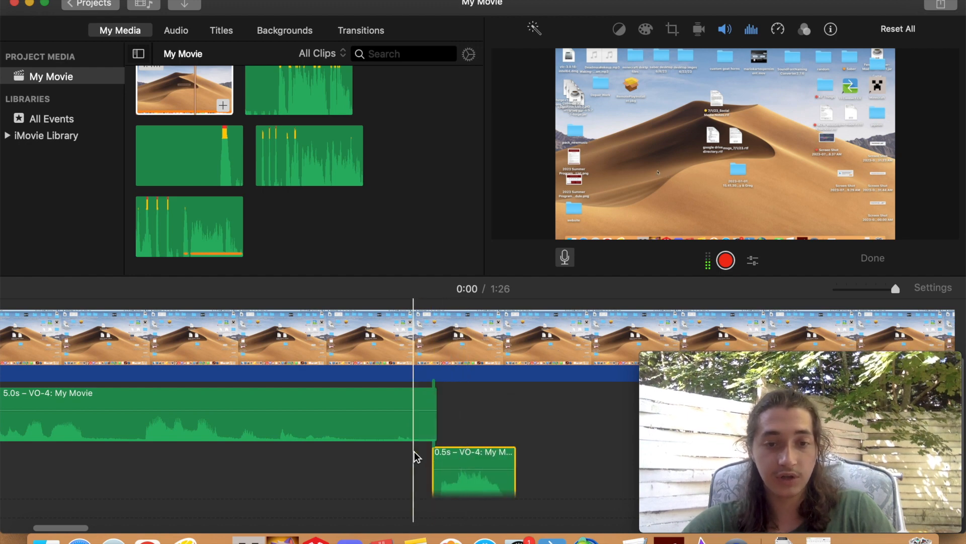
pyautogui.hscroll(-2, 418, 451)
pyautogui.moveTo(480, 447); pyautogui.dragTo(485, 385)
# Play back the reordered voiceover around the join between the 5.0 s and 0.5 s clips.
pyautogui.click(436, 482)
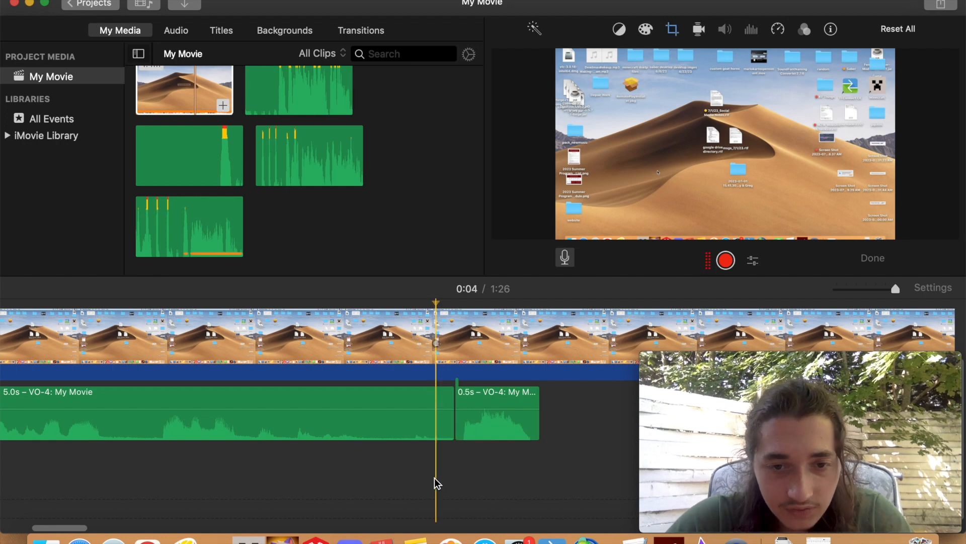
pyautogui.hscroll(-4, 210, 463)
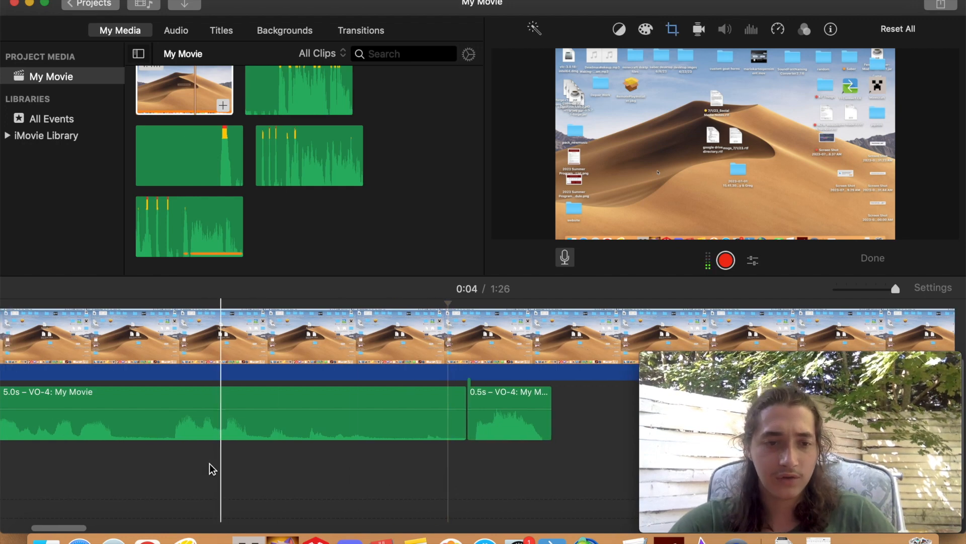
pyautogui.click(119, 446)
pyautogui.press('space')
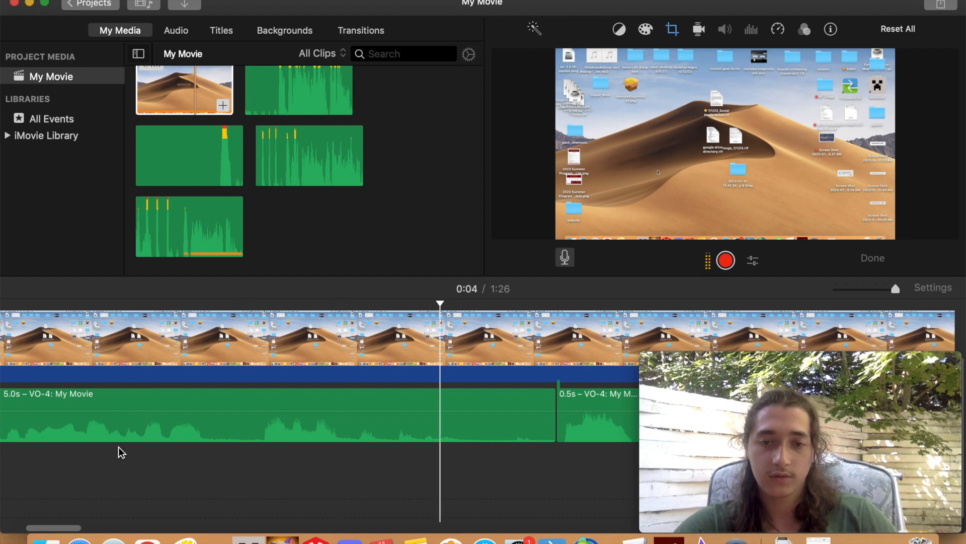